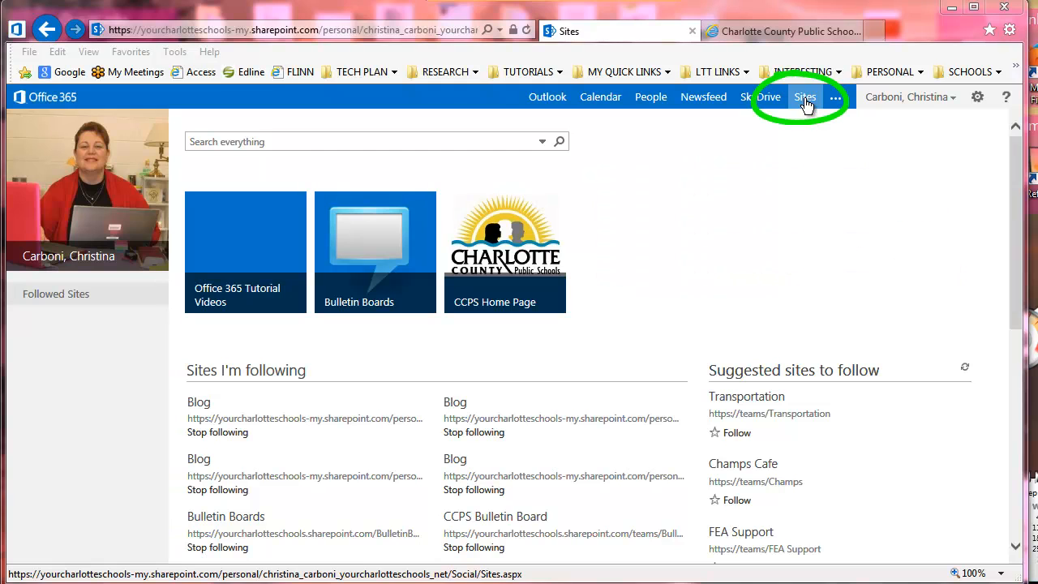
Step: Open the Murdock Middle site from the Bulletin Boards page and go to its MMS Announcements list
click(369, 256)
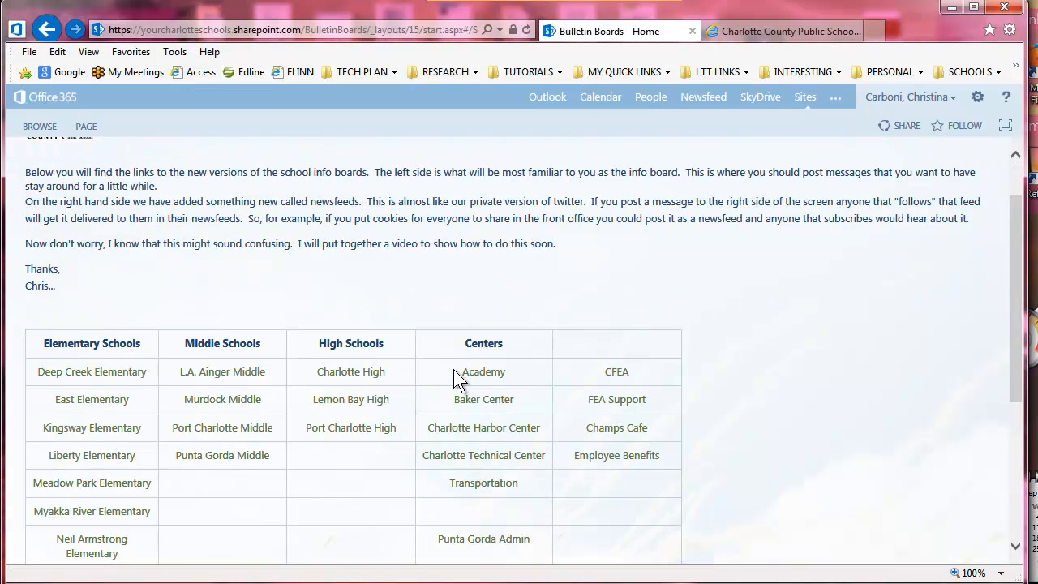
scroll(281, 437, down, 1)
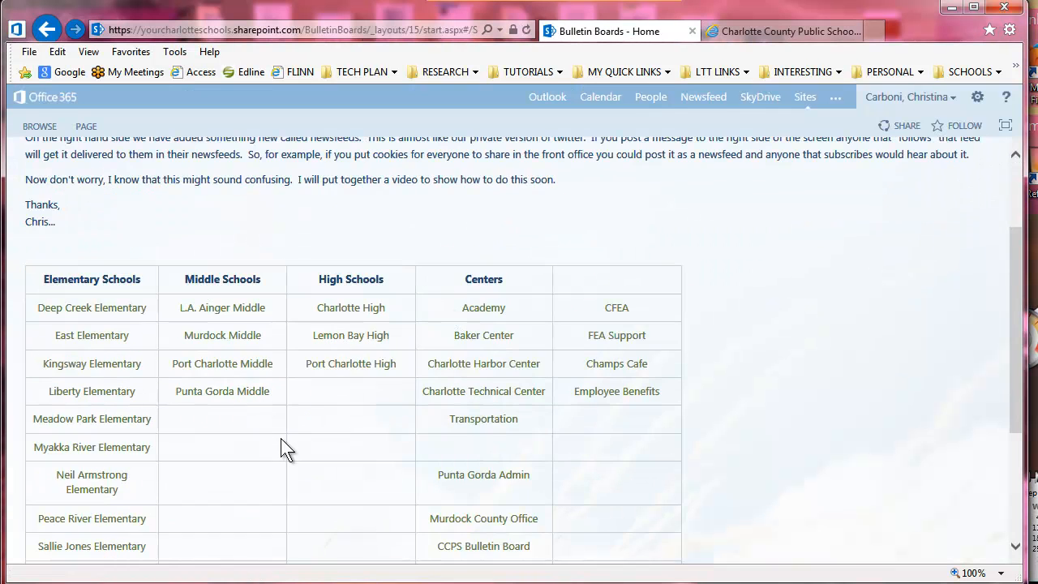
click(230, 338)
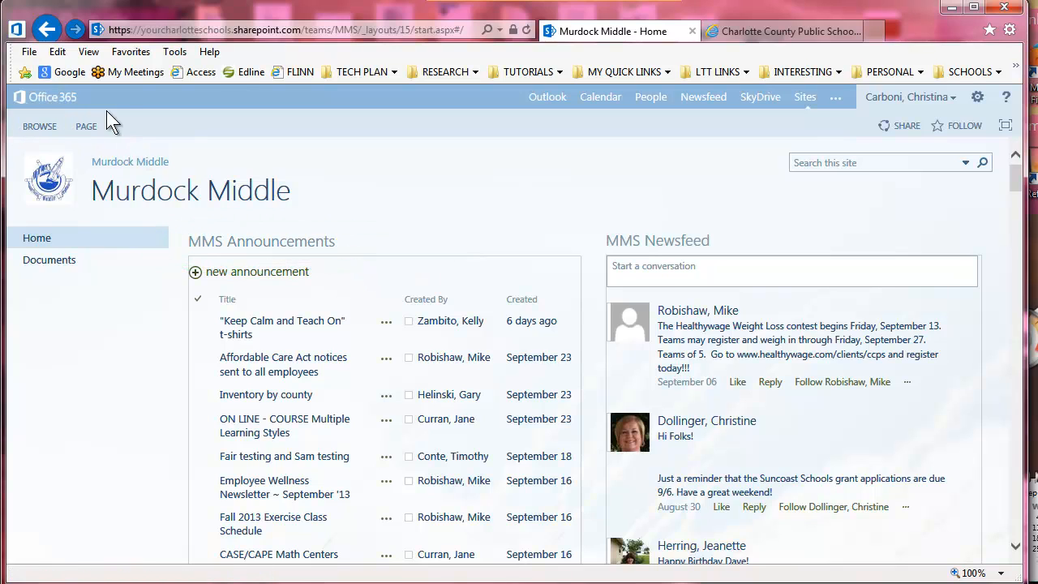
click(270, 244)
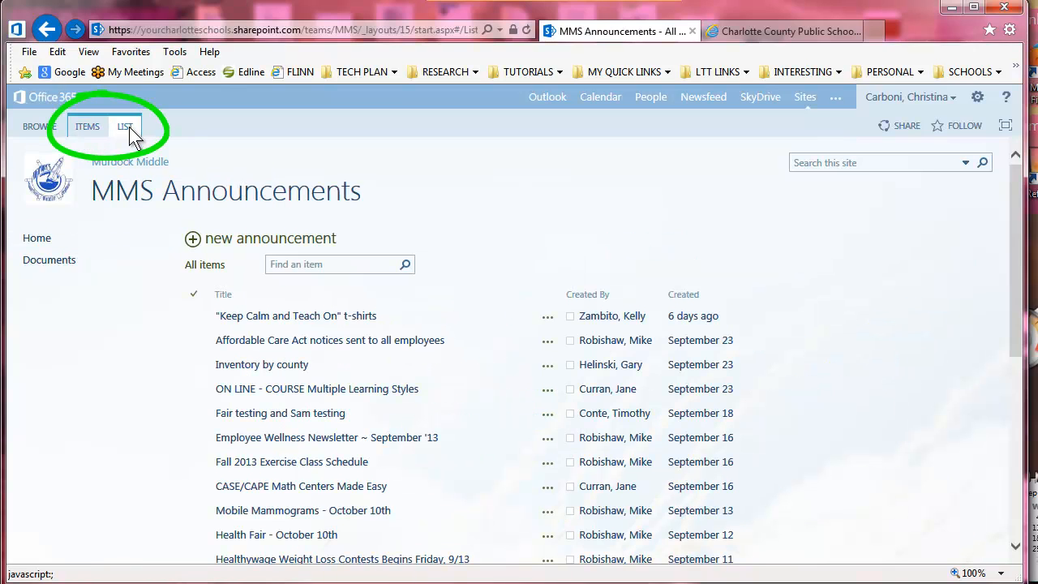
Step: Start a new alert on the MMS Announcements list
click(127, 128)
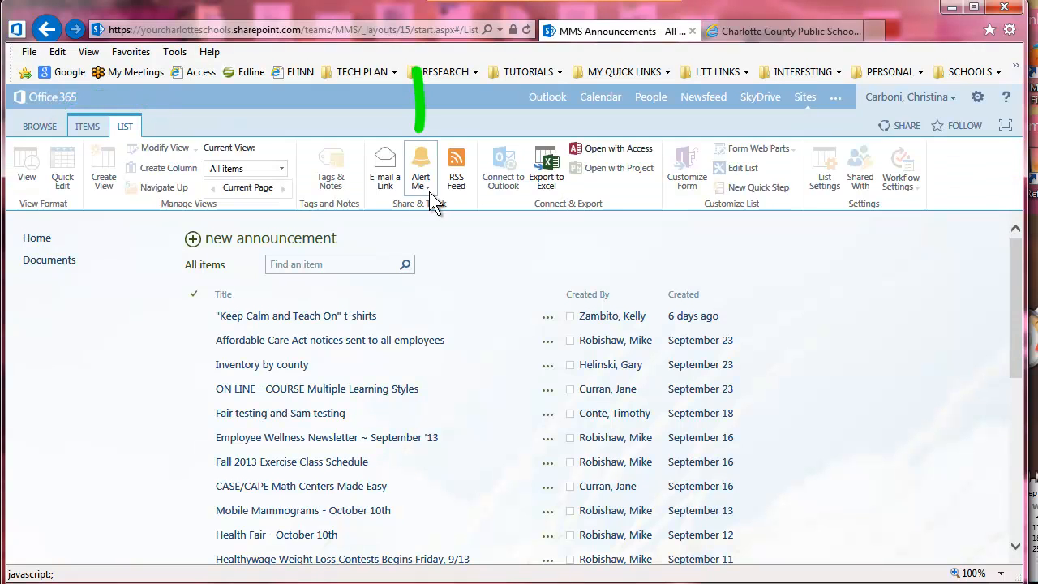
click(426, 188)
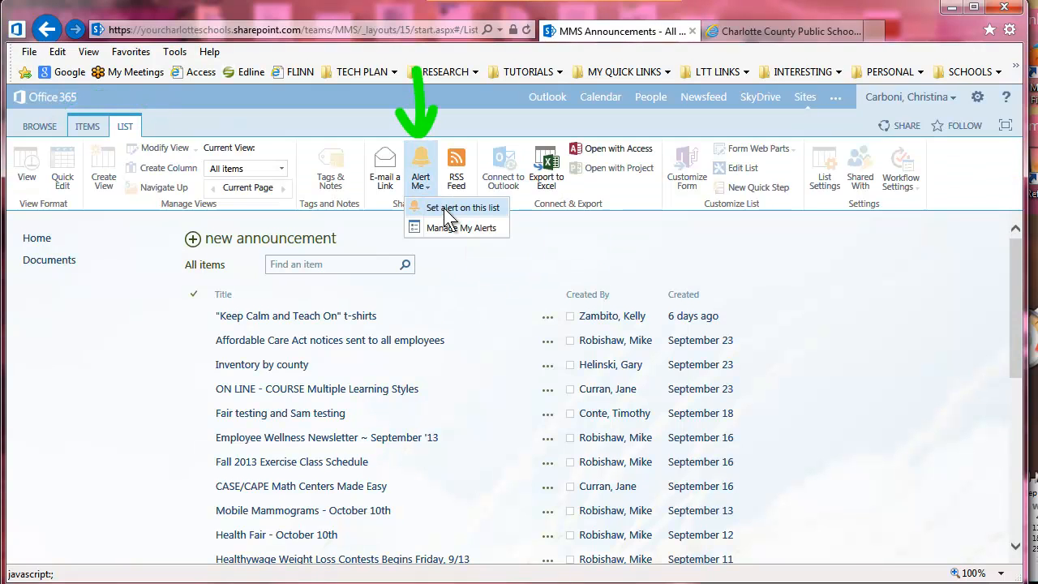
click(444, 208)
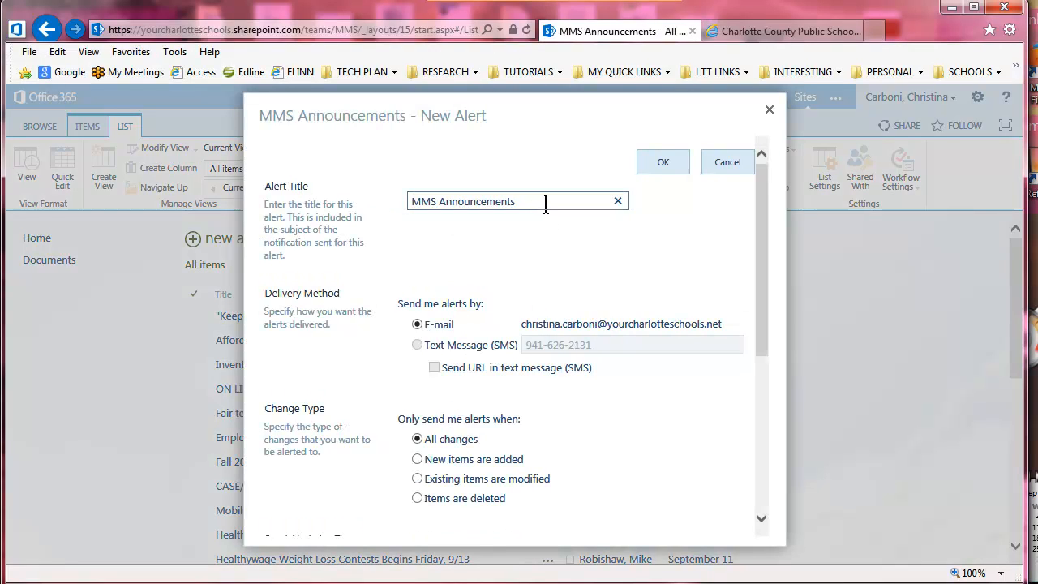
Step: Set the alert to send a daily summary at 3:00 PM, leaving the title and other options at their defaults, and save it
click(519, 202)
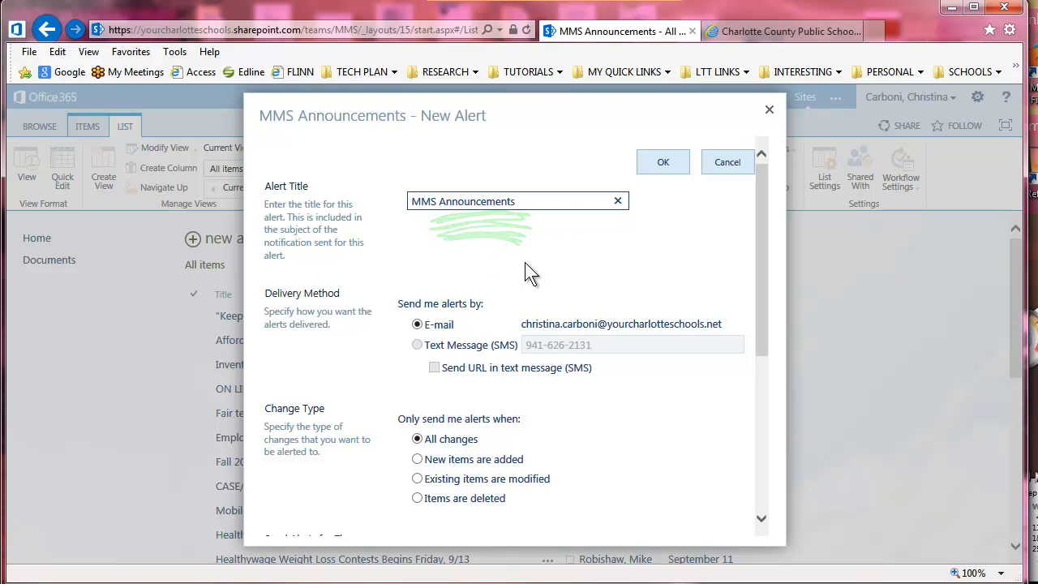
scroll(478, 263, down, 1)
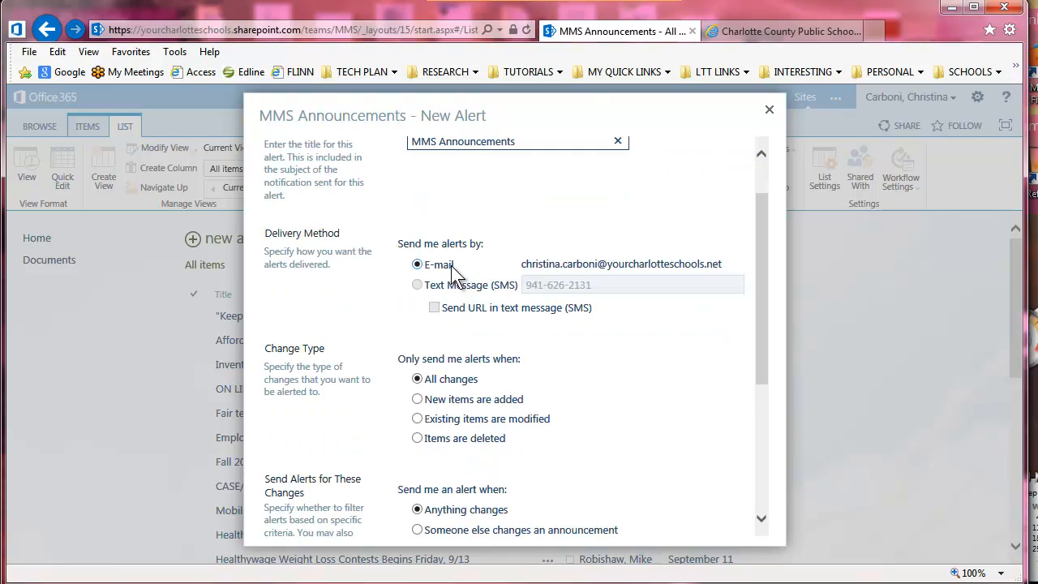
scroll(614, 333, down, 1)
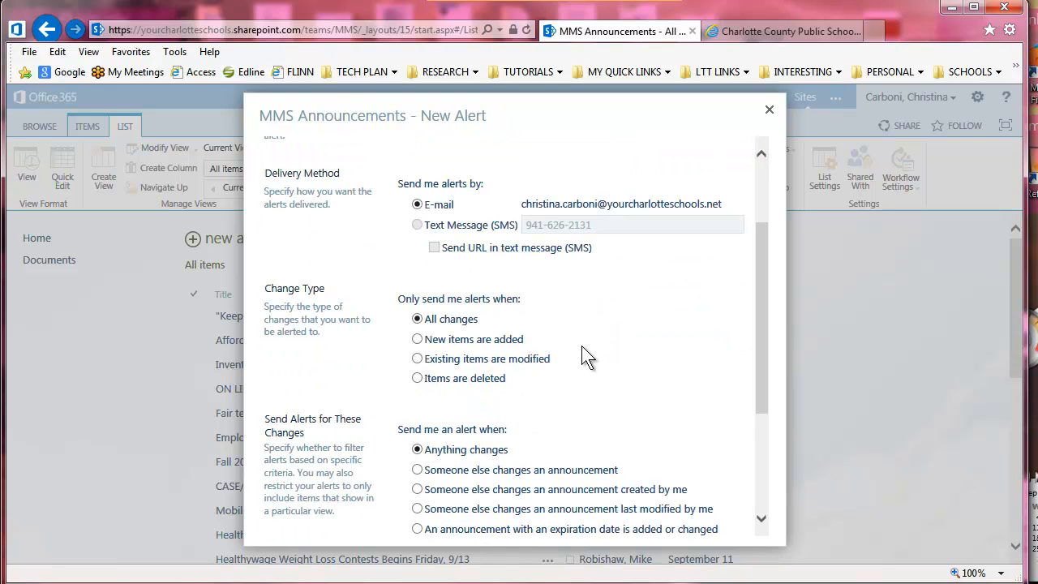
scroll(594, 357, down, 2)
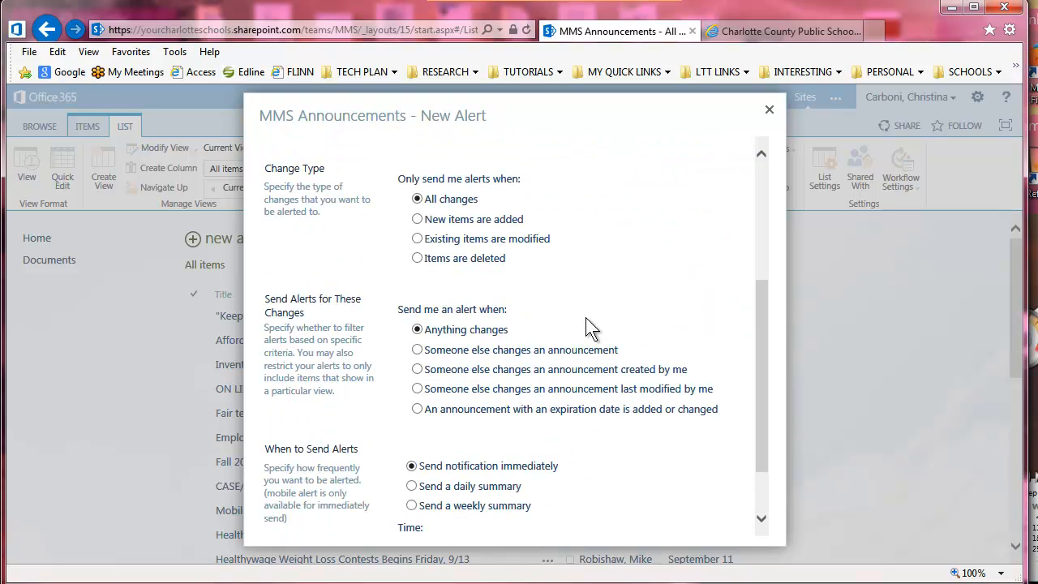
scroll(591, 329, down, 1)
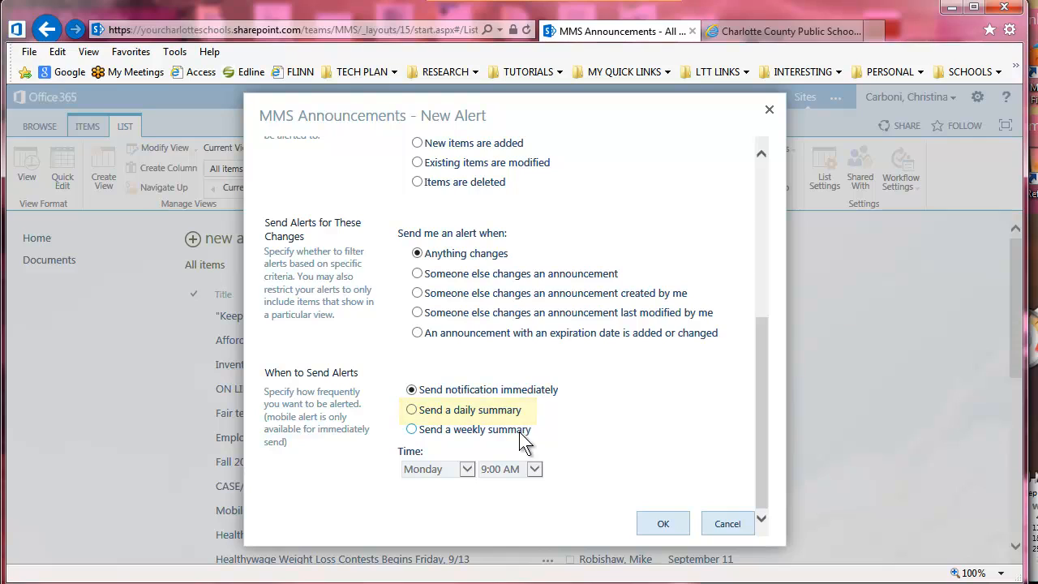
click(413, 410)
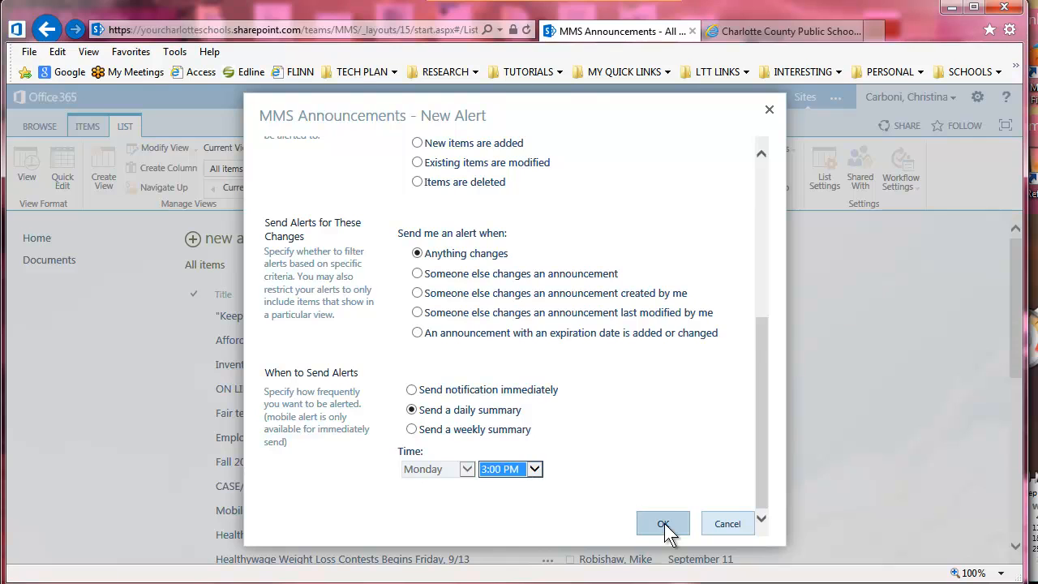
click(664, 523)
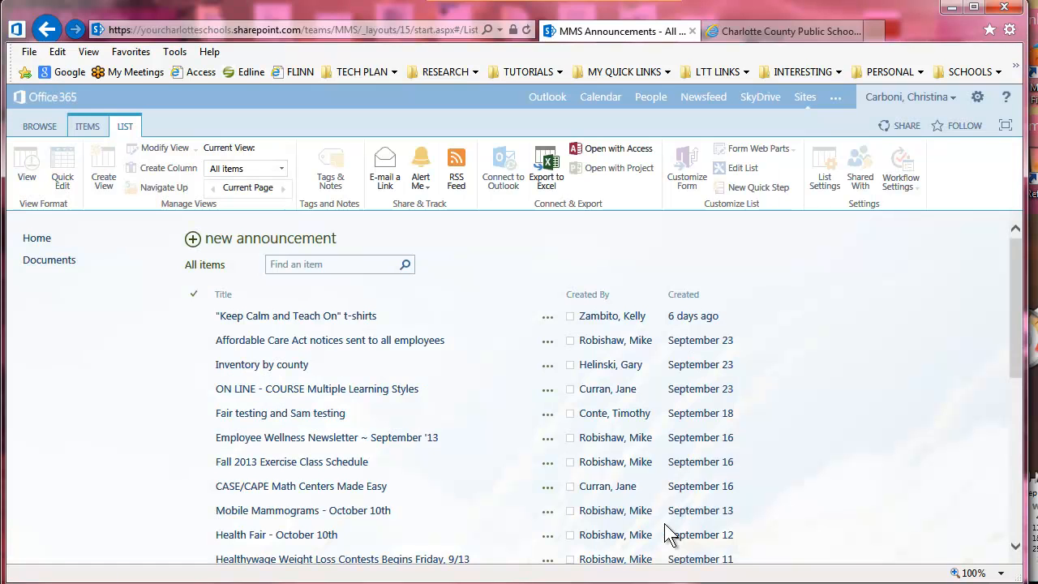
Step: Switch to Outlook and create a folder named My Bulletin Boards inside My Email Files
click(548, 96)
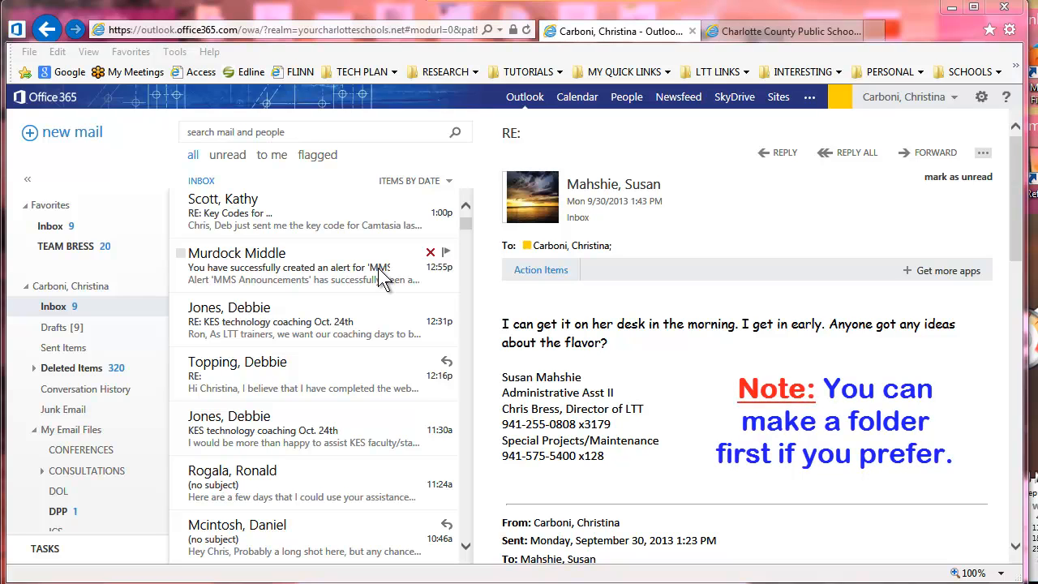
right_click(56, 437)
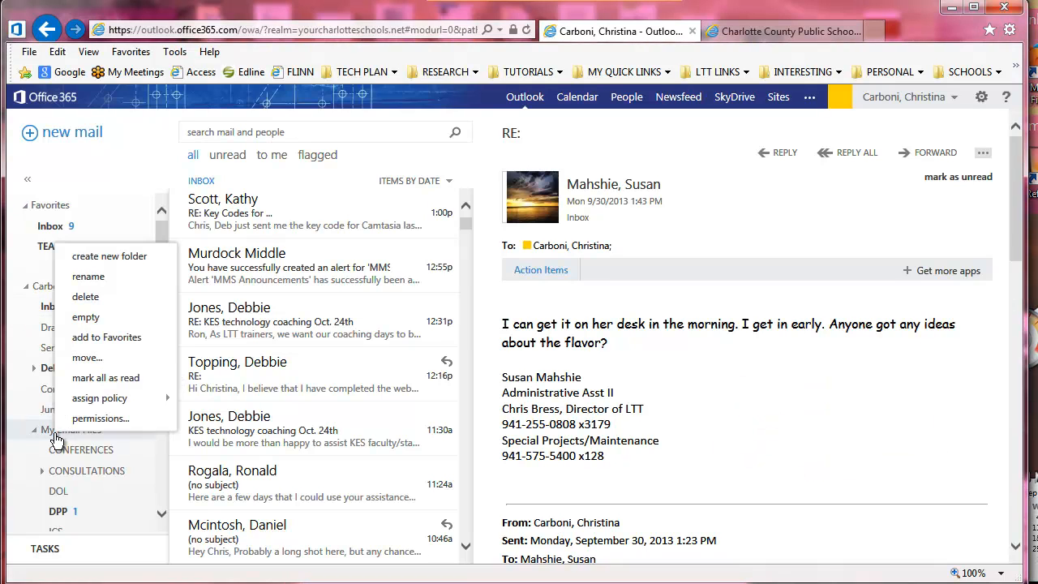
click(102, 262)
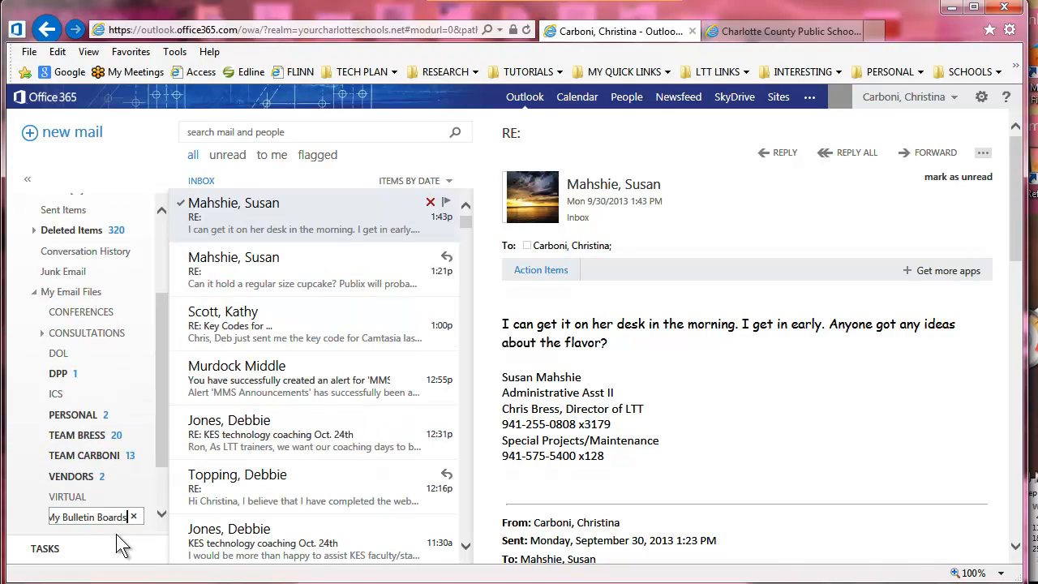
click(130, 482)
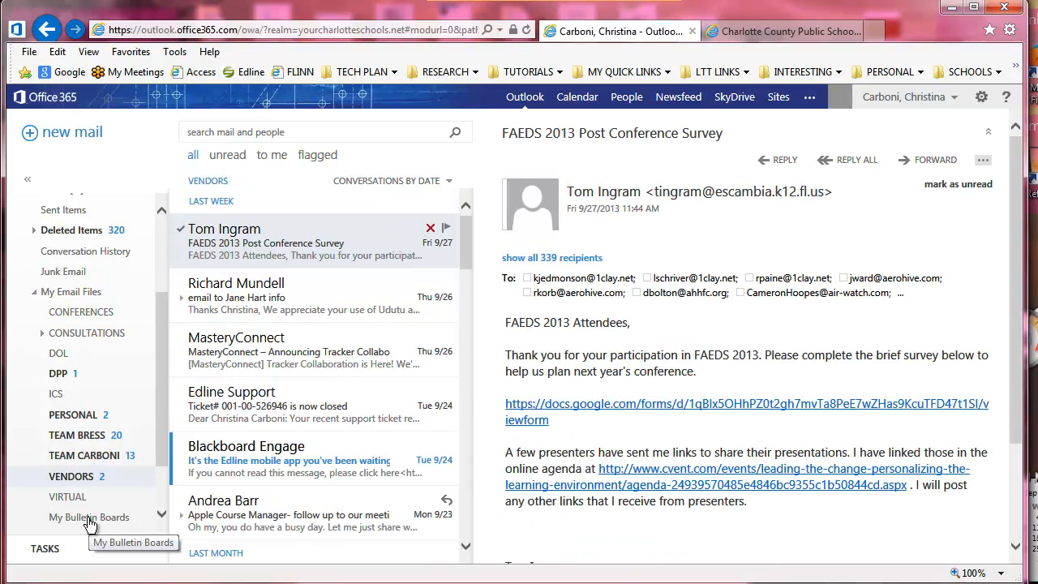
Step: Start an inbox rule from the Murdock Middle alert message in the Inbox and name it Bulletin Board
scroll(77, 223, up, 3)
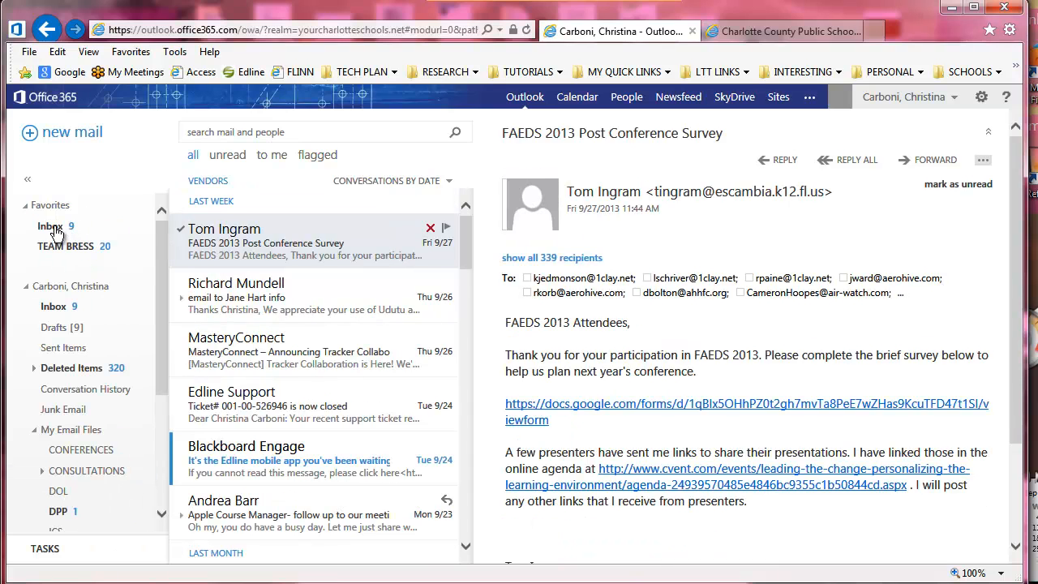
click(53, 228)
scroll(264, 292, down, 1)
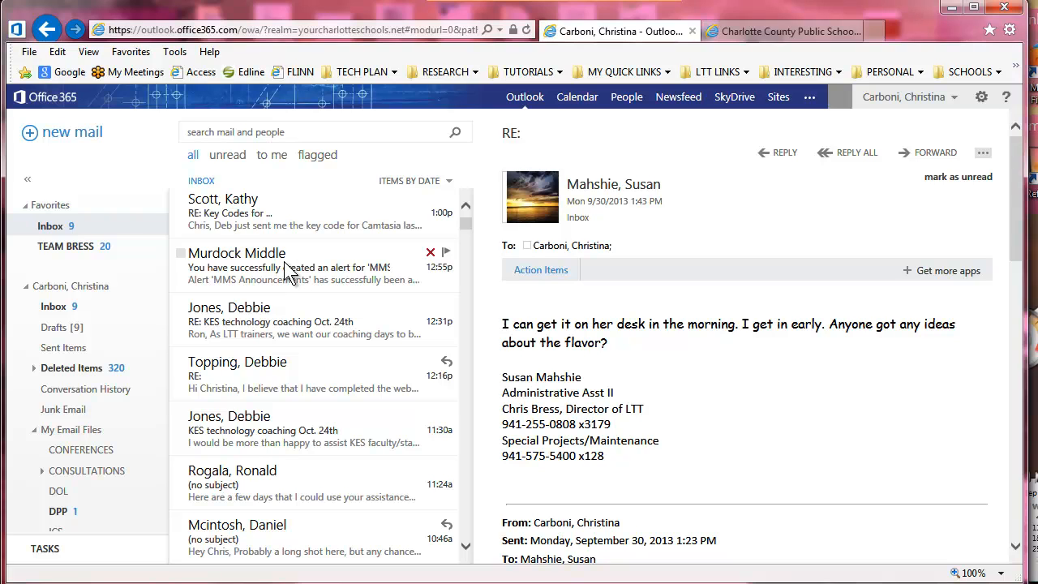
right_click(288, 266)
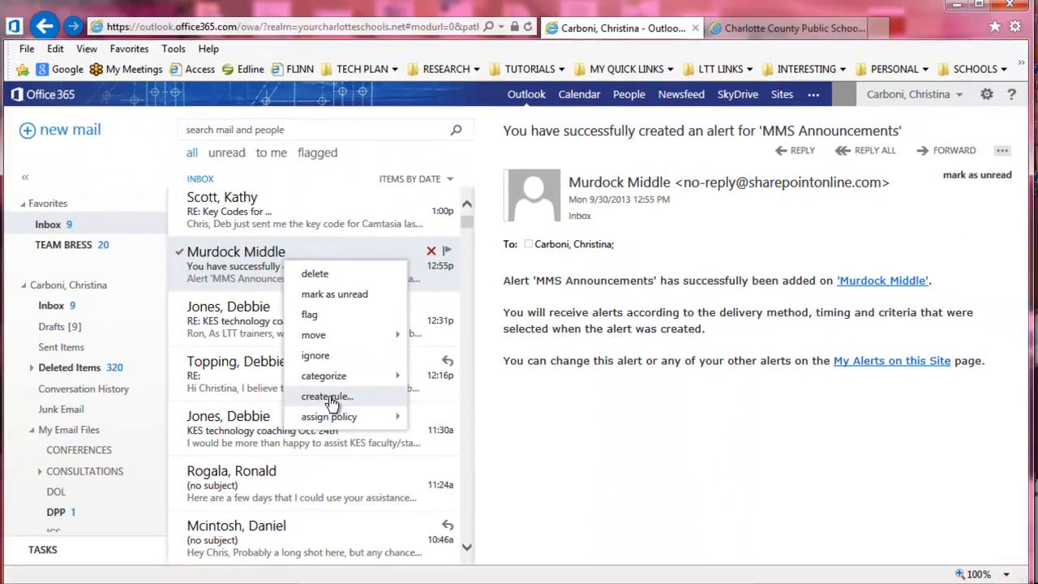
click(332, 403)
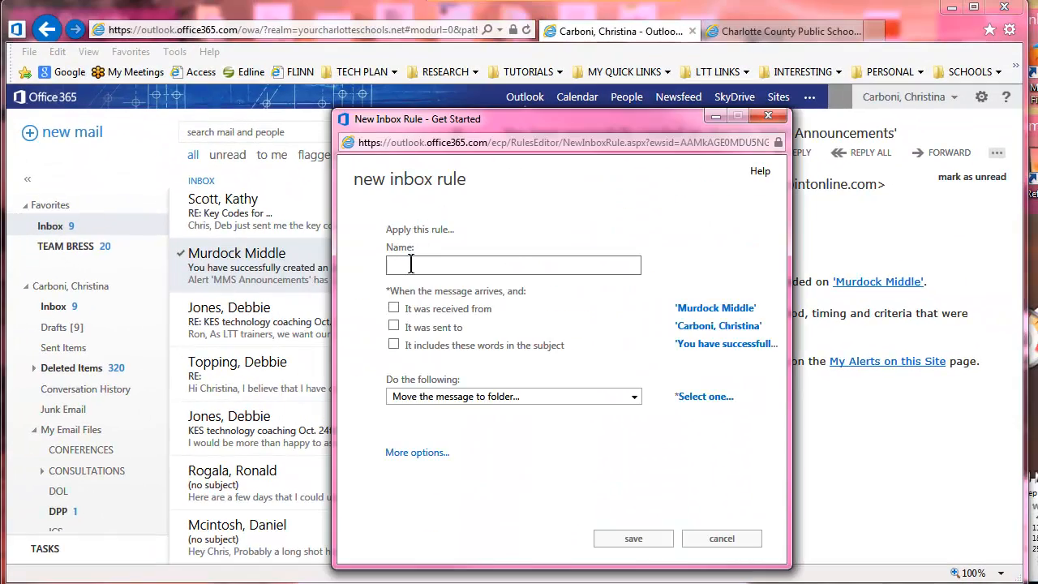
text(Bu)
text(lletin)
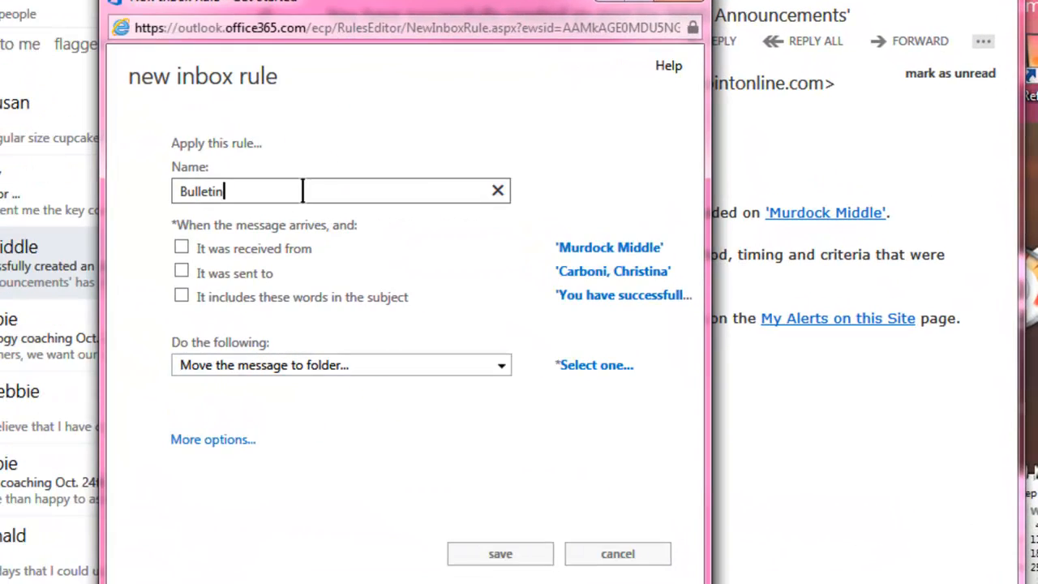
text( Board)
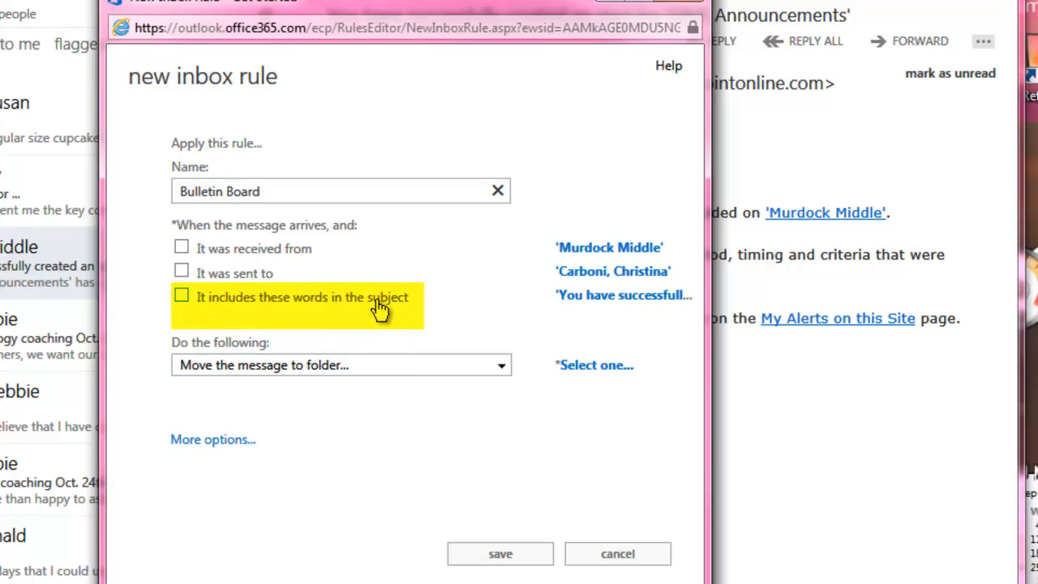
Step: Make the rule match subjects that include the word Announcements, removing the prefilled subject phrase
click(181, 295)
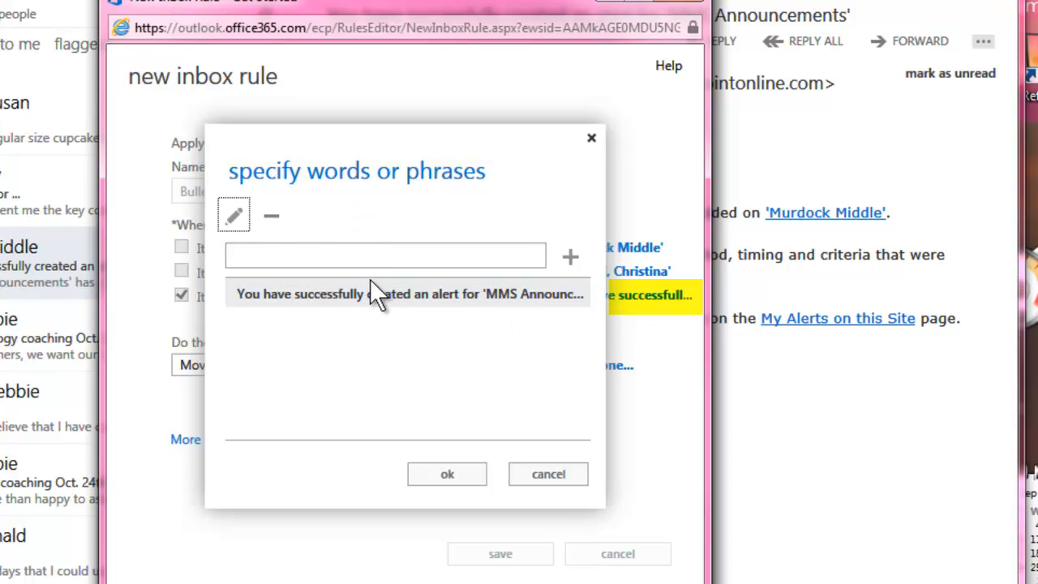
click(397, 253)
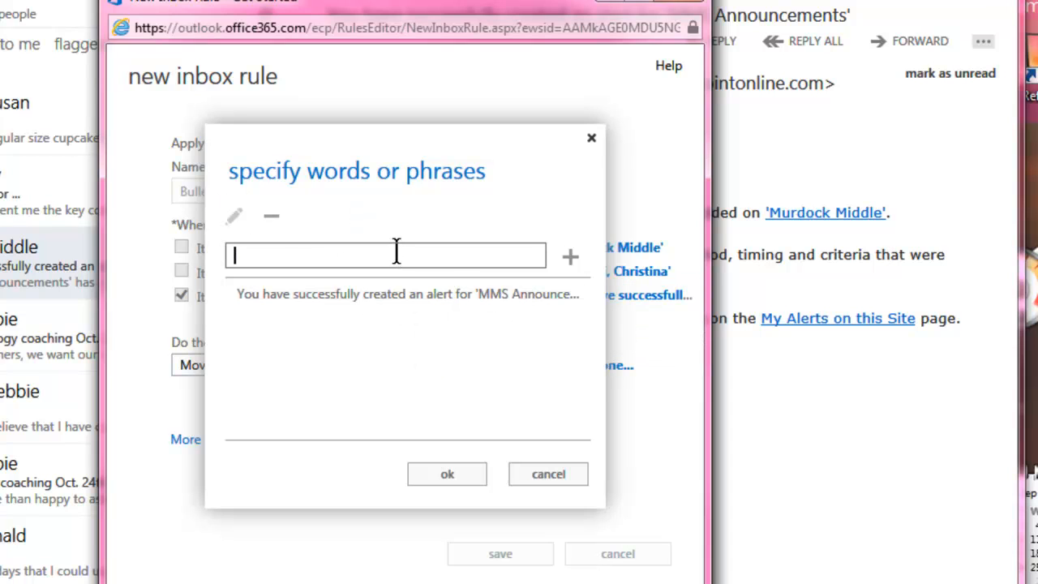
text(Announcements)
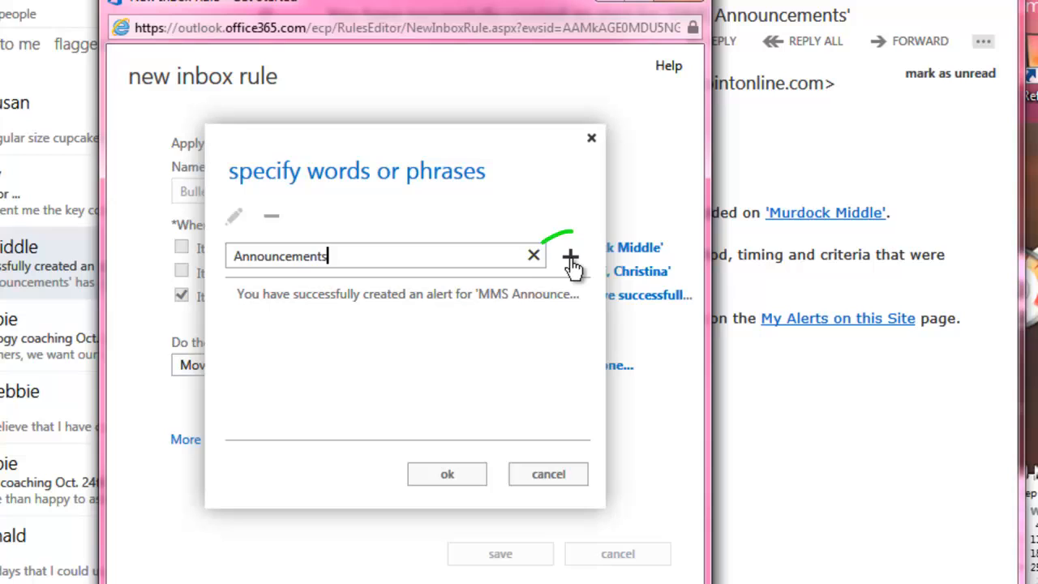
click(570, 258)
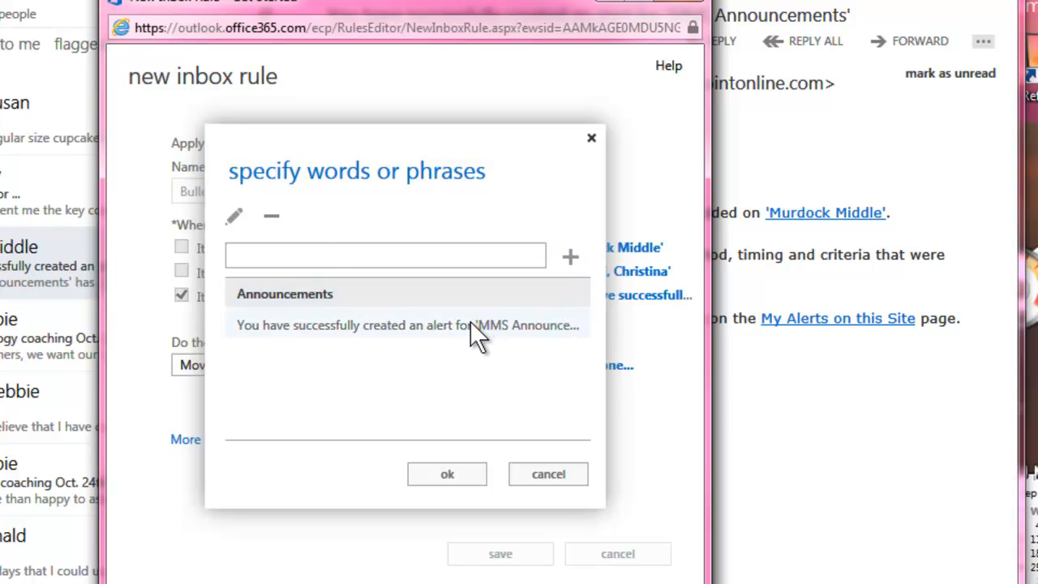
click(271, 216)
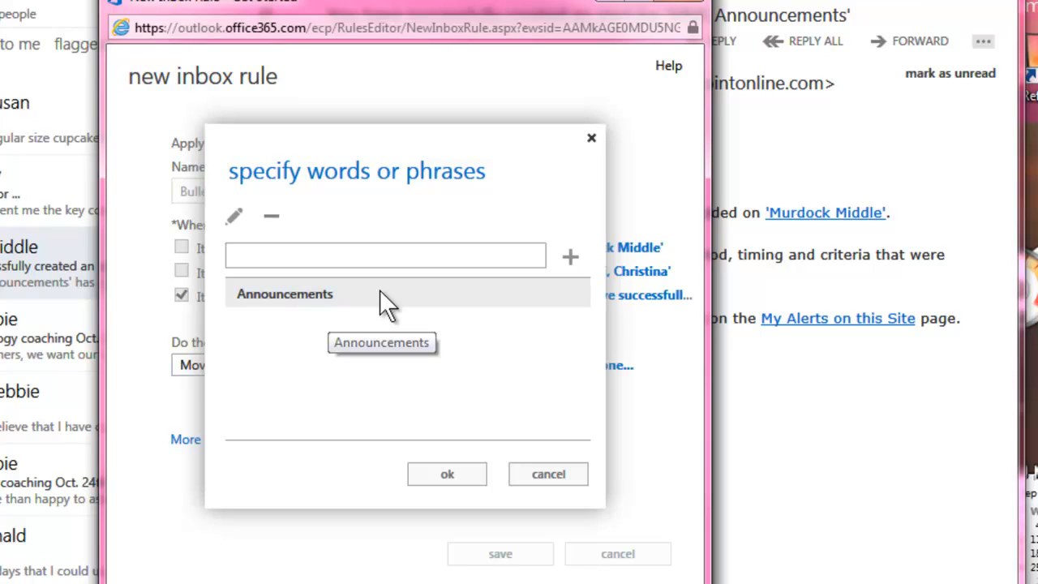
click(450, 474)
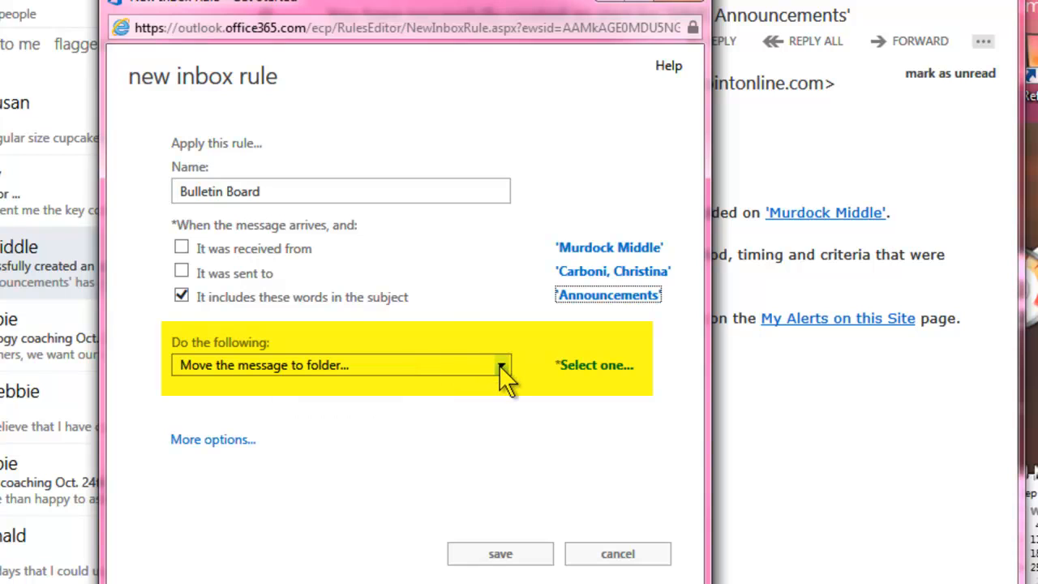
Step: Have the rule move matching messages to the My Bulletin Boards folder under My Email Files and save the rule
click(577, 366)
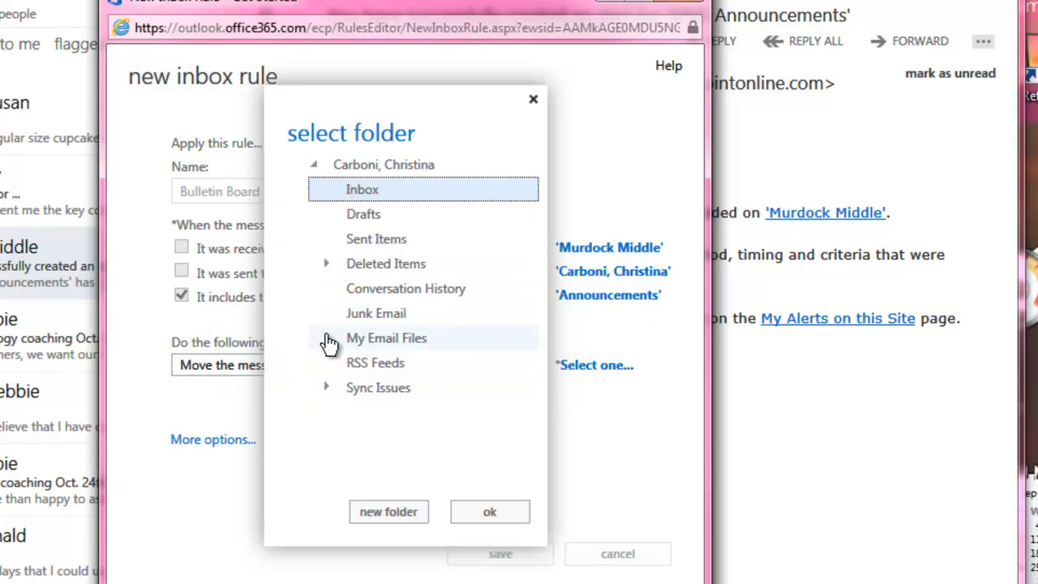
click(327, 340)
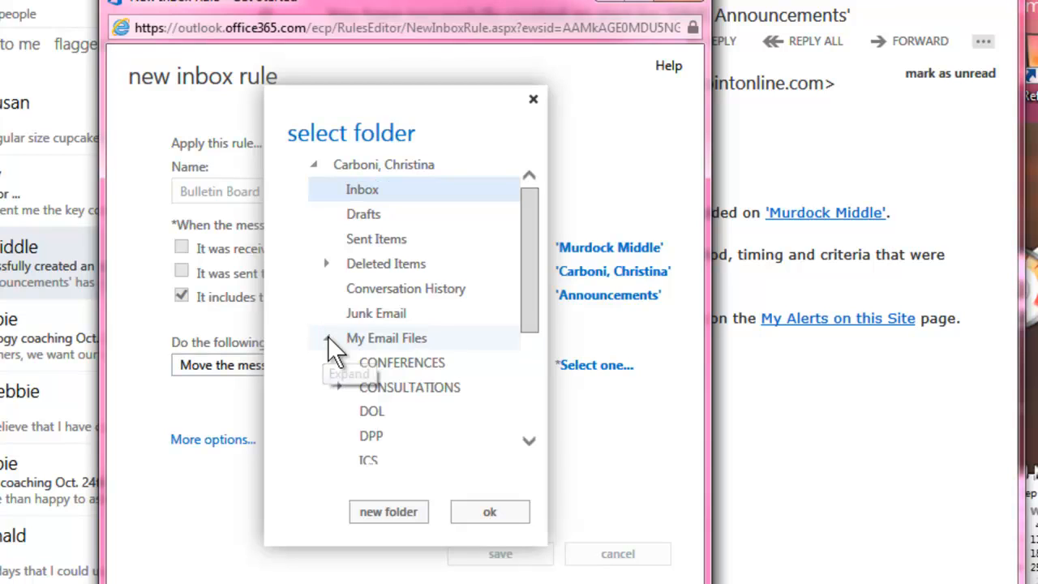
drag(537, 299, 536, 365)
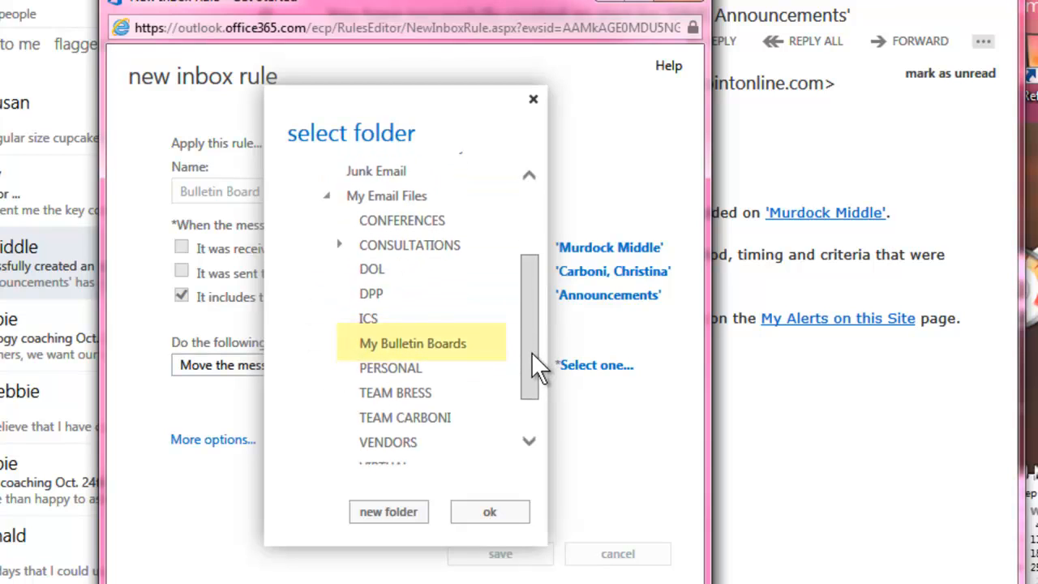
click(425, 344)
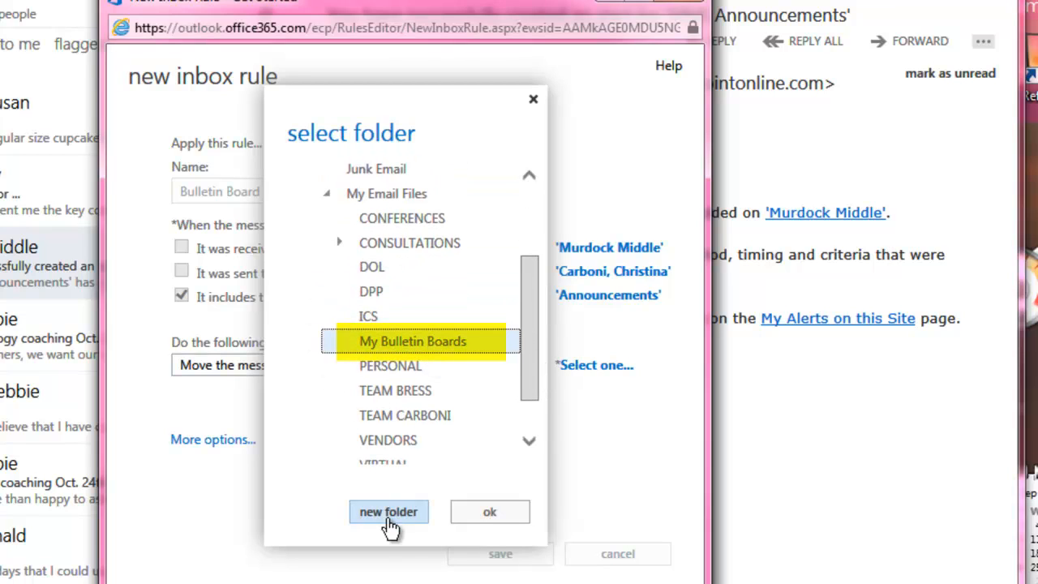
click(488, 513)
click(495, 553)
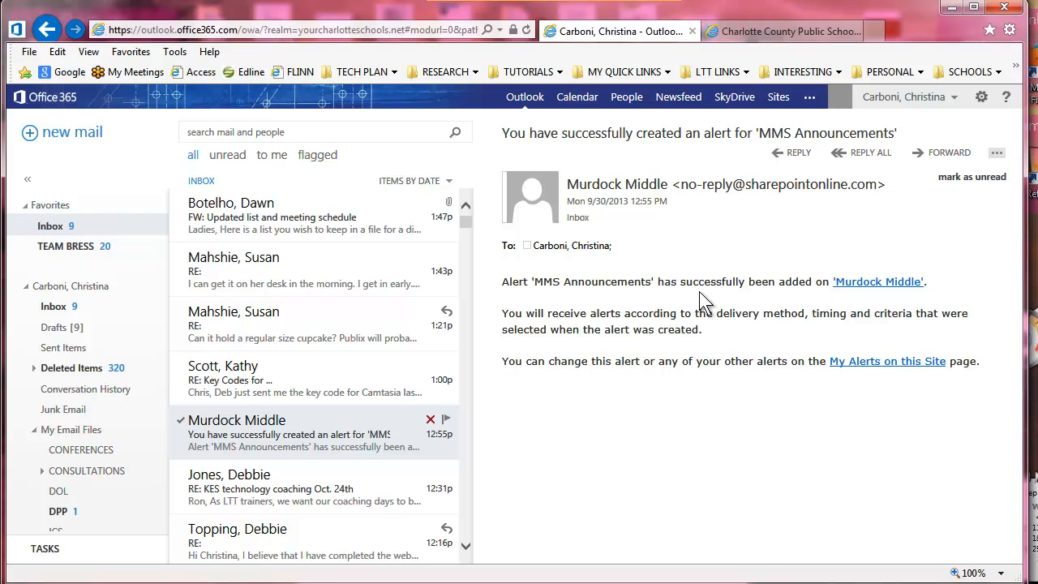
Step: Open the MMS Announcements alert via the alert message's My Alerts on this Site link, review its delivery and timing settings, and accept them
click(861, 366)
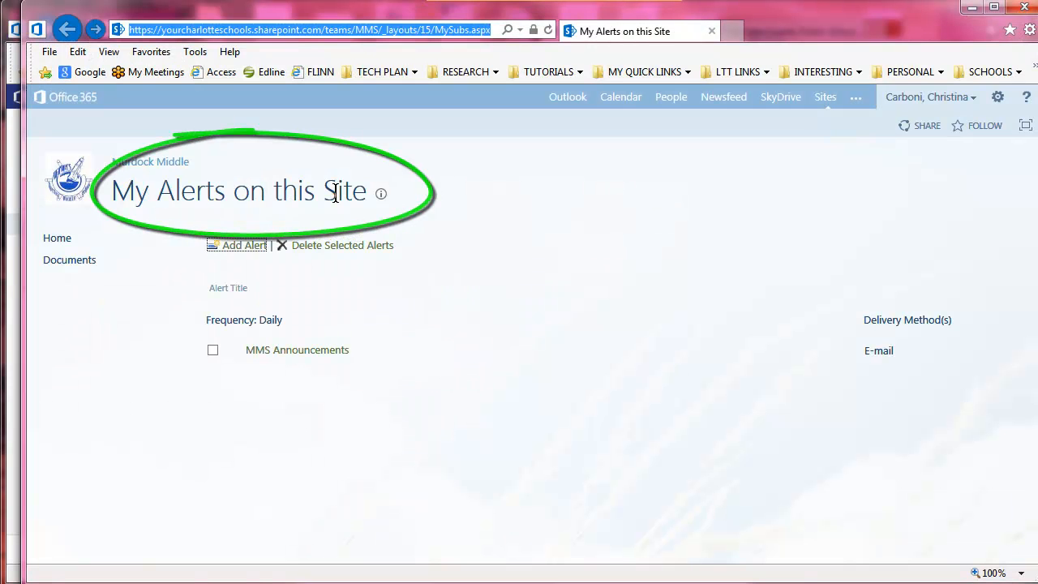
click(302, 355)
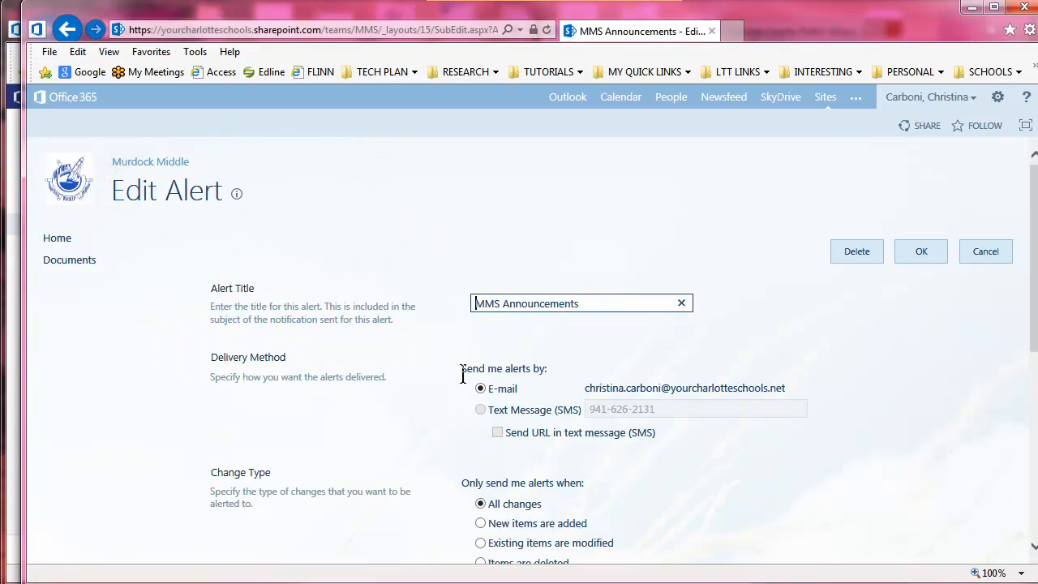
scroll(751, 292, down, 4)
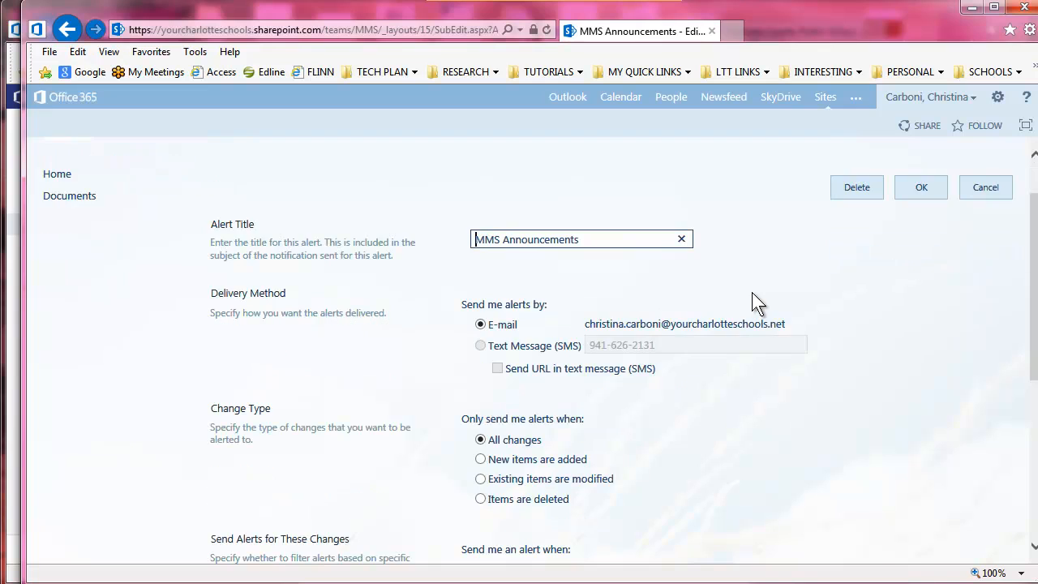
scroll(774, 315, down, 1)
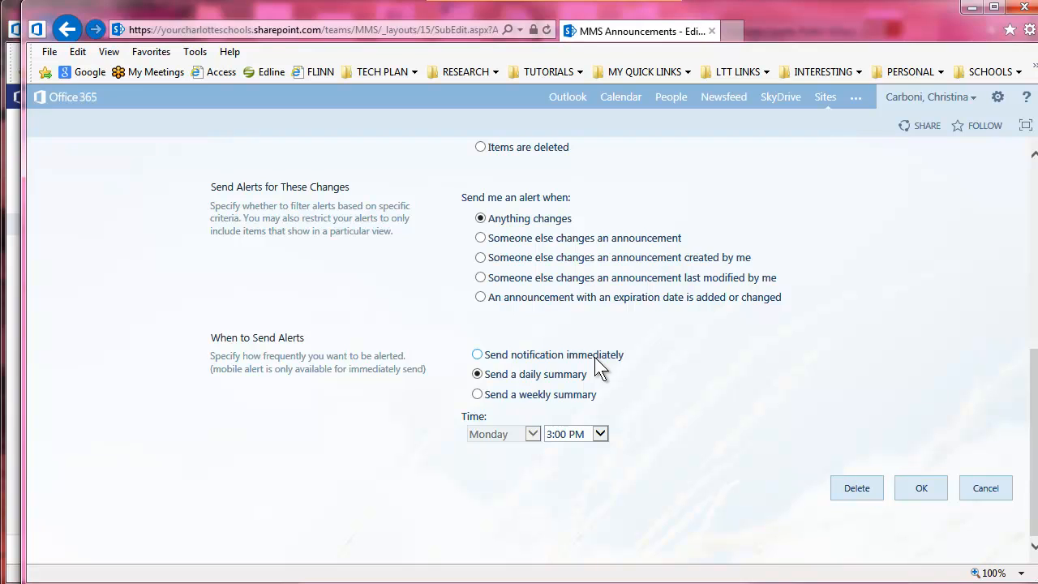
click(921, 488)
Step: Return to Outlook, open the Bulletin Board inbox rule for editing from the e-mail organizing options, review it and cancel
click(565, 97)
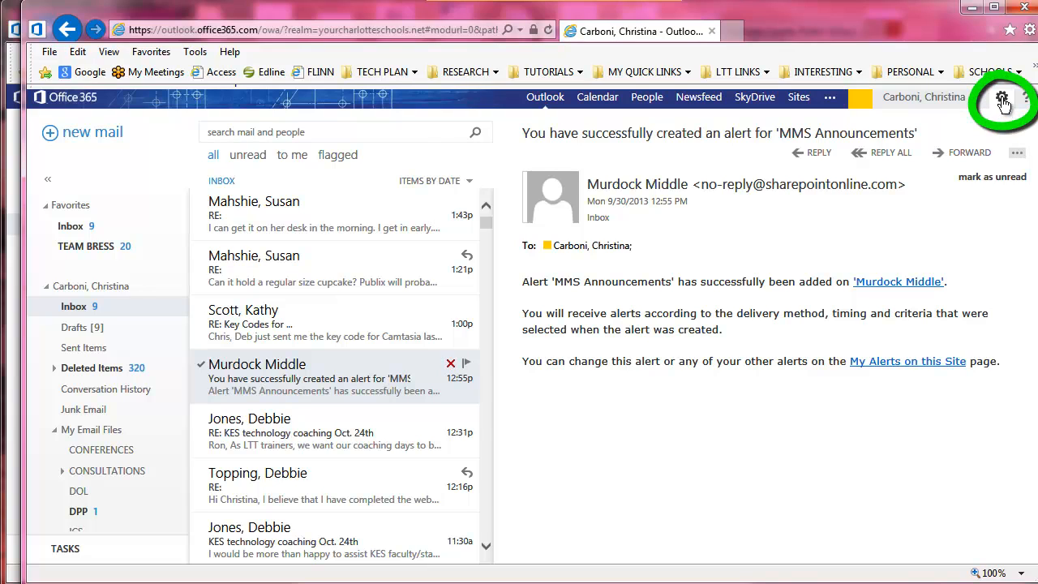
click(1002, 99)
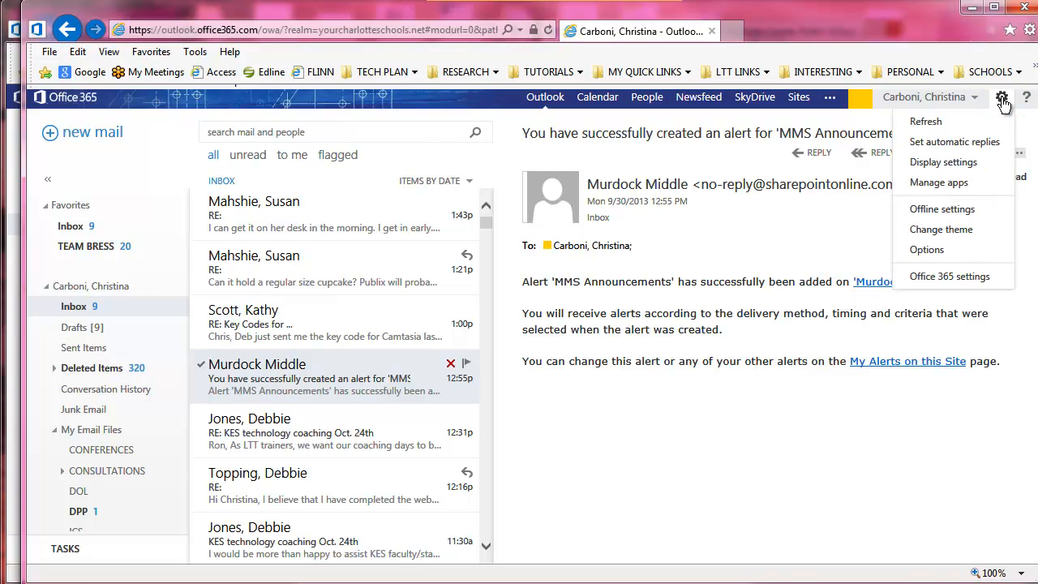
click(937, 253)
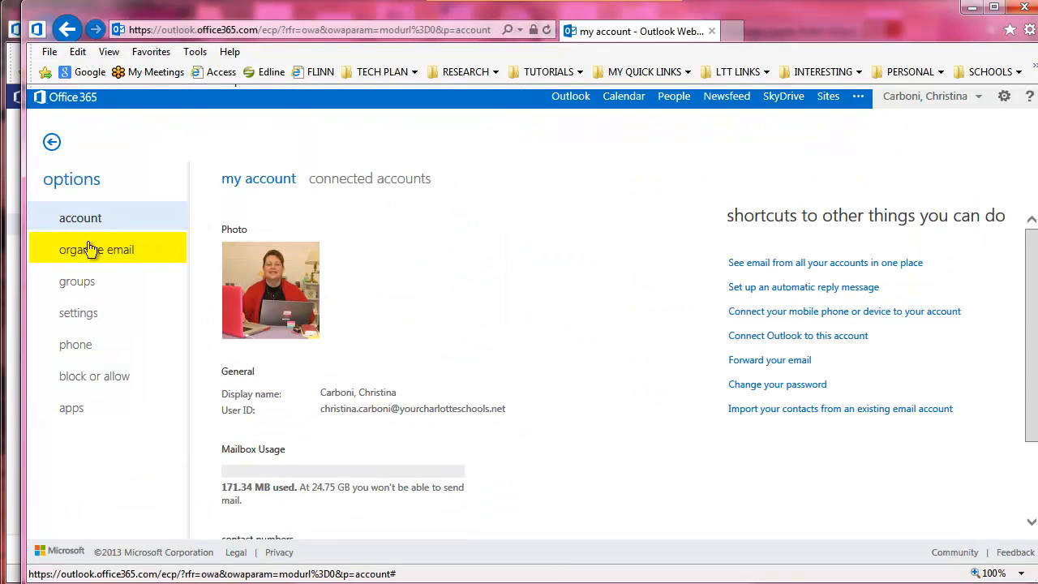
click(91, 256)
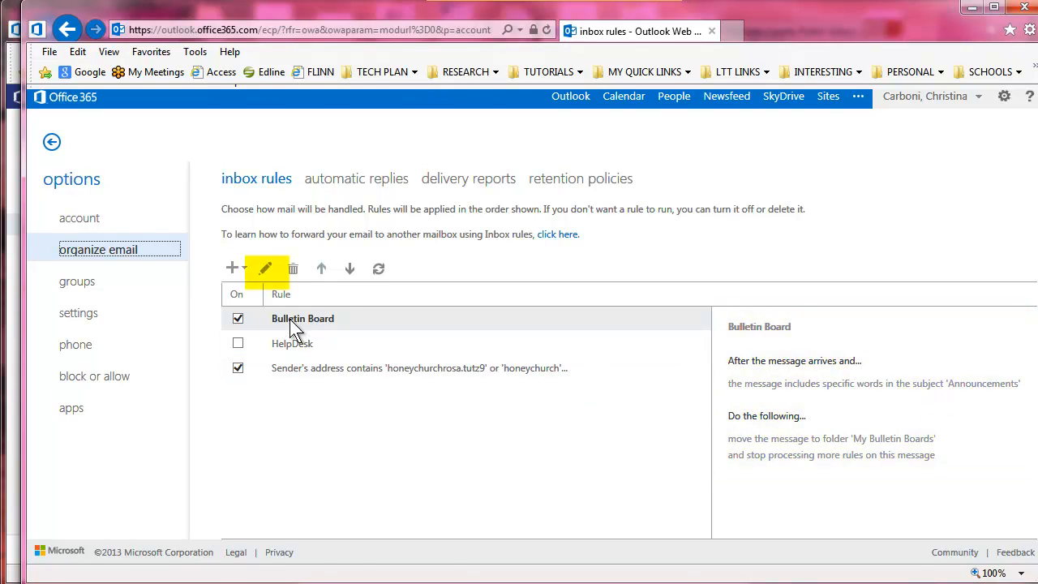
click(266, 270)
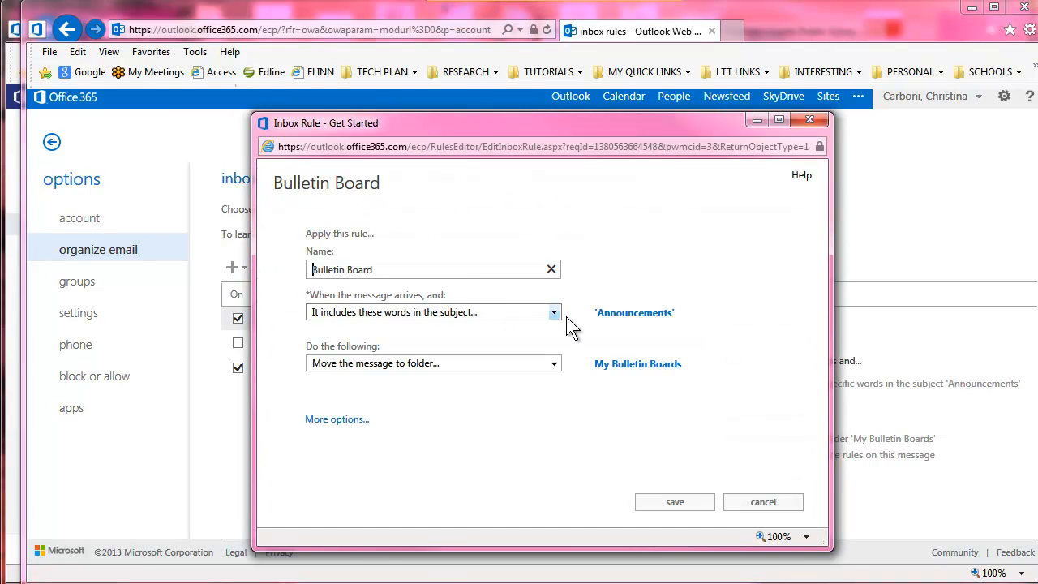
click(763, 507)
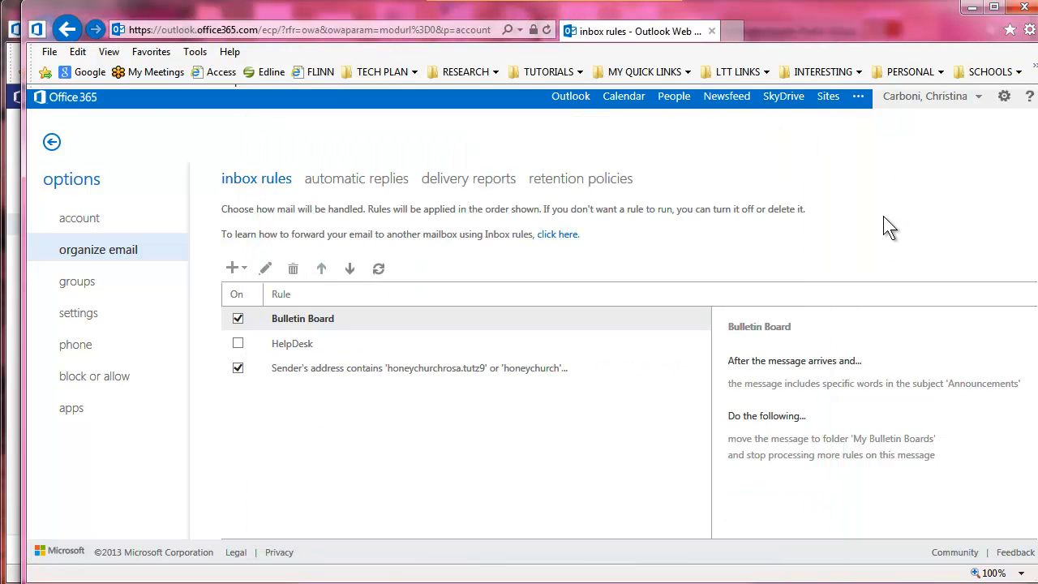
Step: Go back to the mailbox and open the My Bulletin Boards folder under My Email Files to view the filed alerts
click(567, 96)
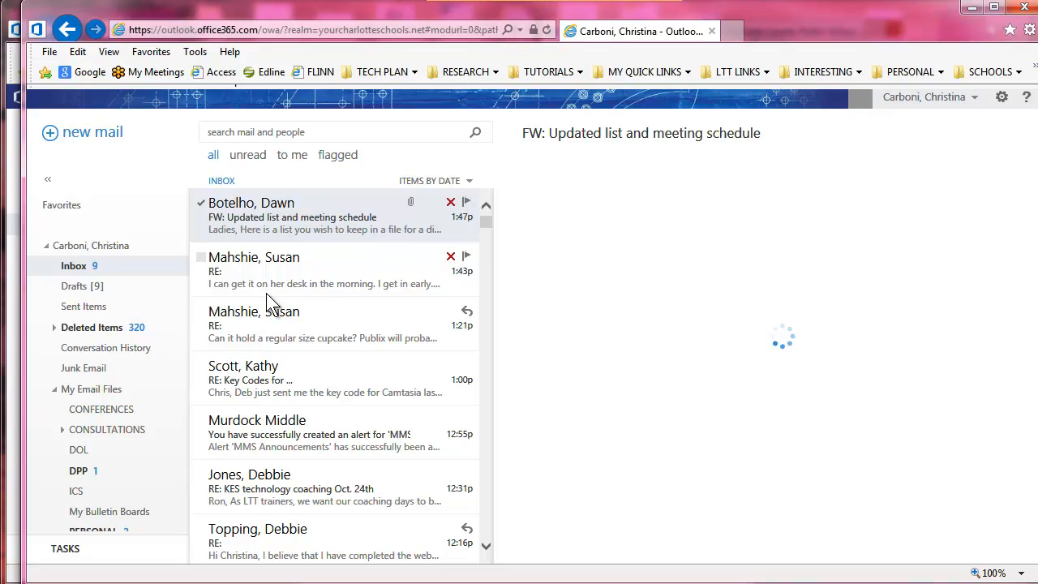
drag(175, 274, 182, 412)
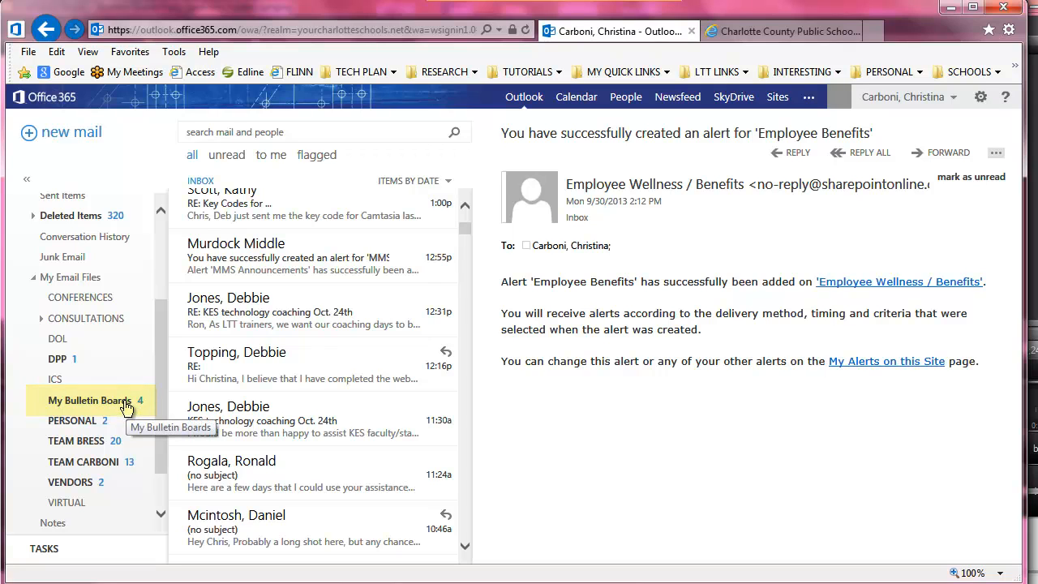
click(127, 406)
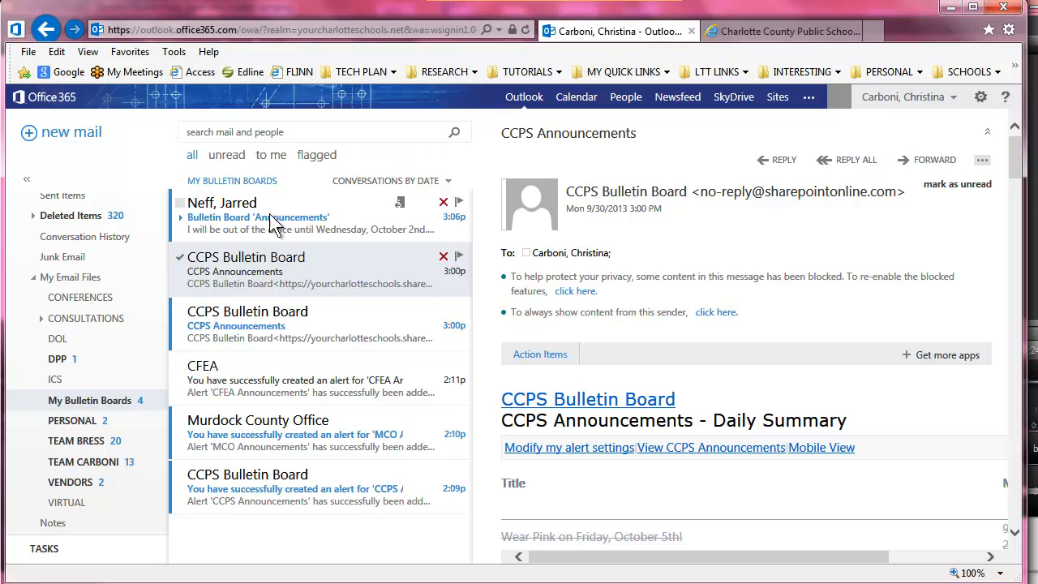